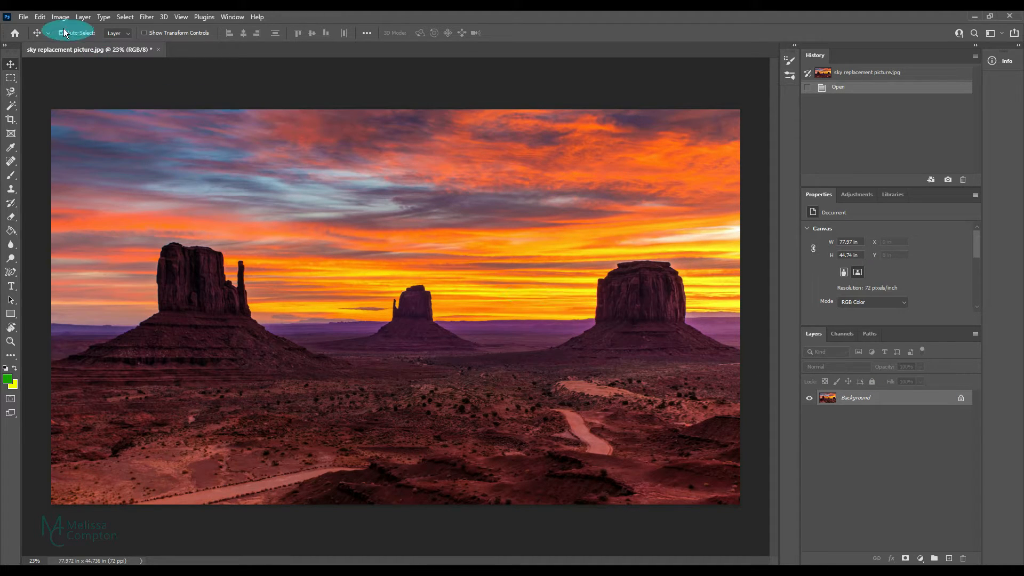
Step: Open Sky Replacement and try the Blue Skies preset with scattered white clouds on a deep blue sky
left_click(41, 18)
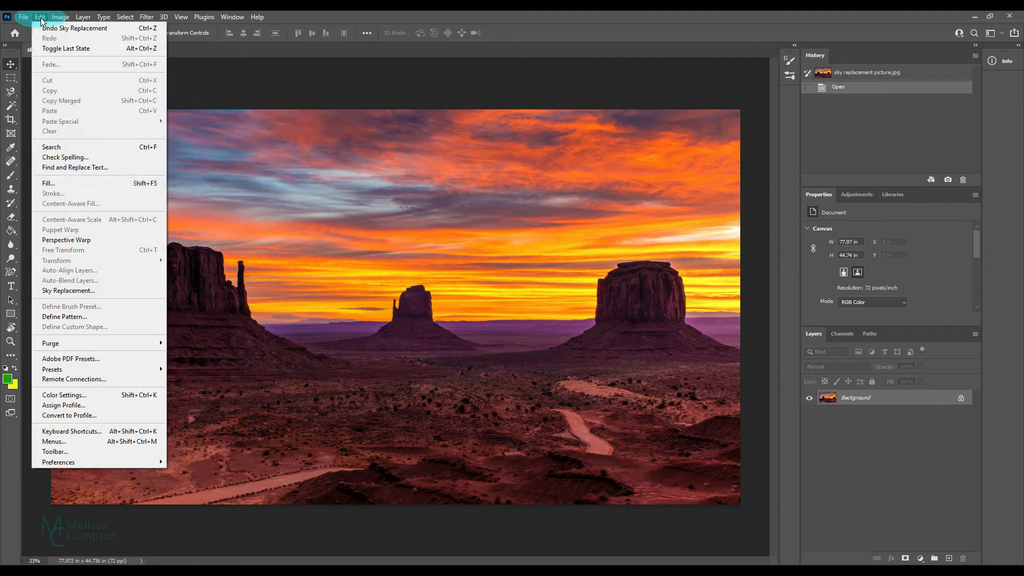
left_click(68, 290)
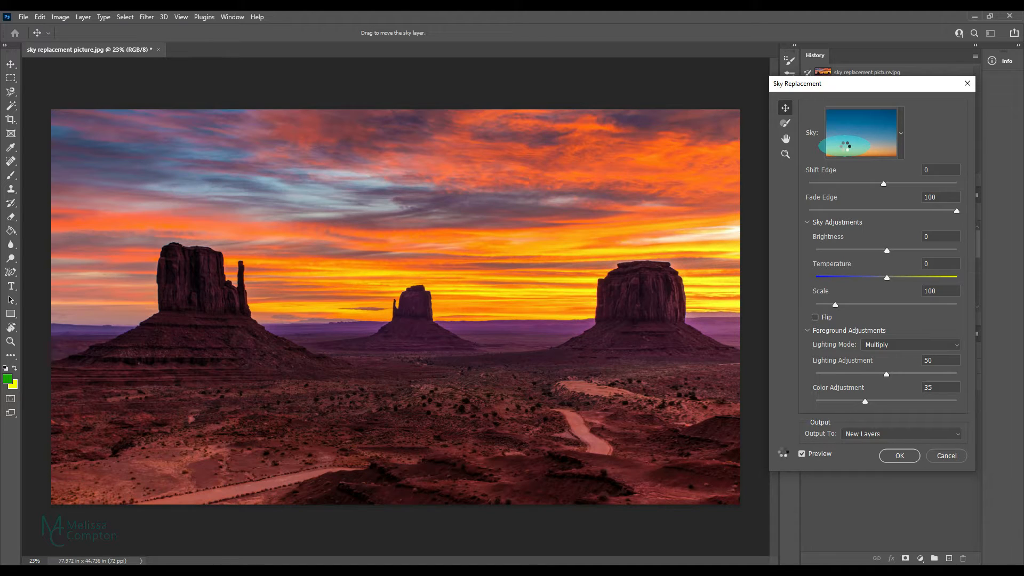
left_click(901, 132)
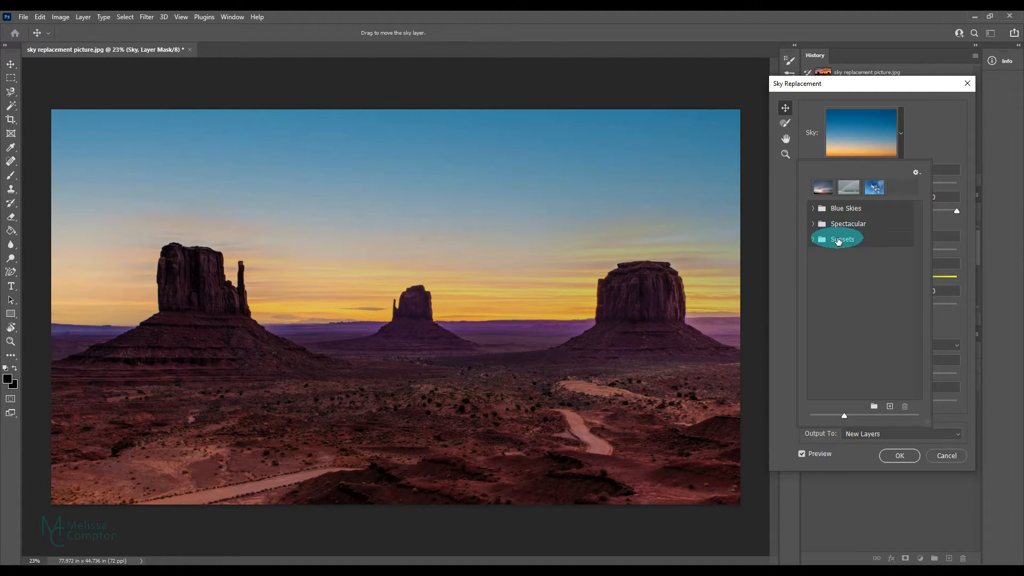
left_click(815, 210)
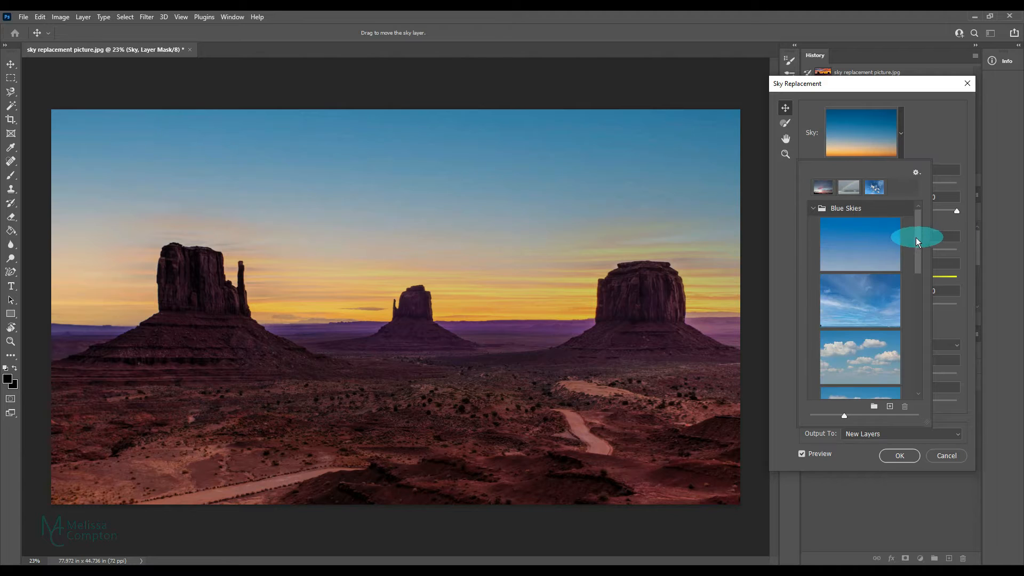
left_click_drag(916, 237, 921, 294)
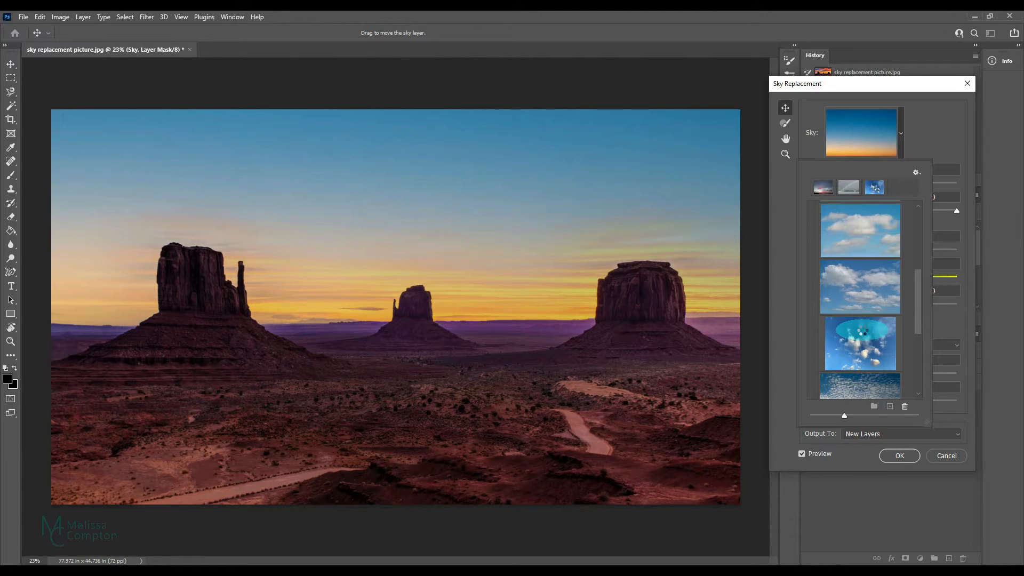
left_click(863, 333)
left_click_drag(919, 284, 916, 219)
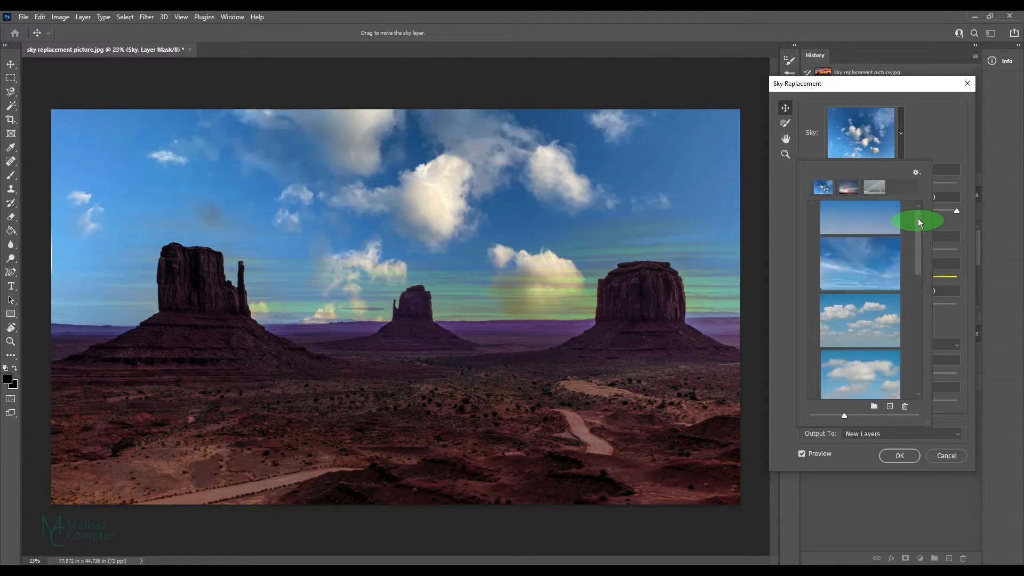
Step: Try the rainbow sky from the Spectacular presets and a pink-clouded sky from the Sunsets presets
left_click(812, 208)
left_click(813, 225)
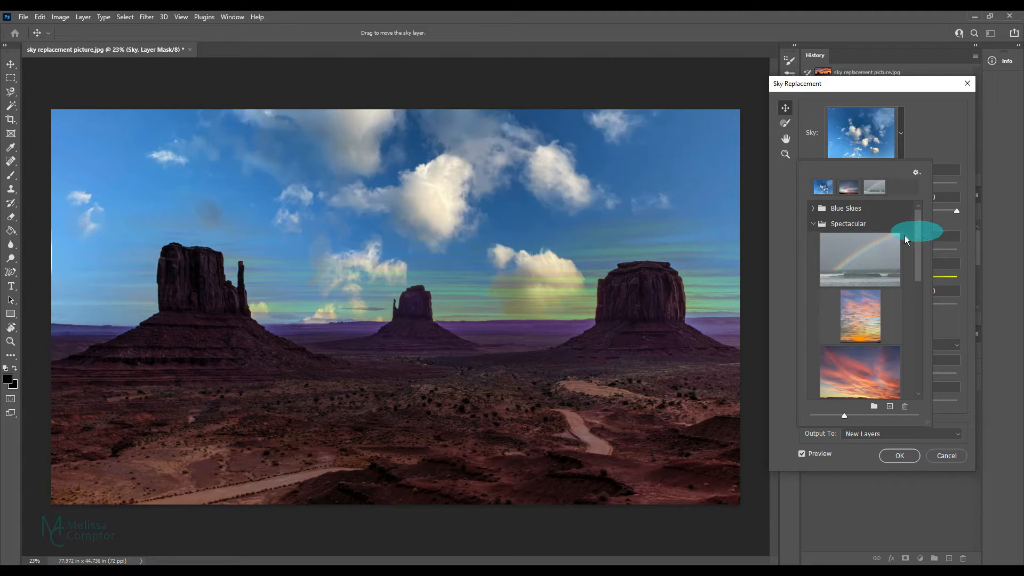
left_click(861, 244)
left_click(813, 223)
left_click(812, 238)
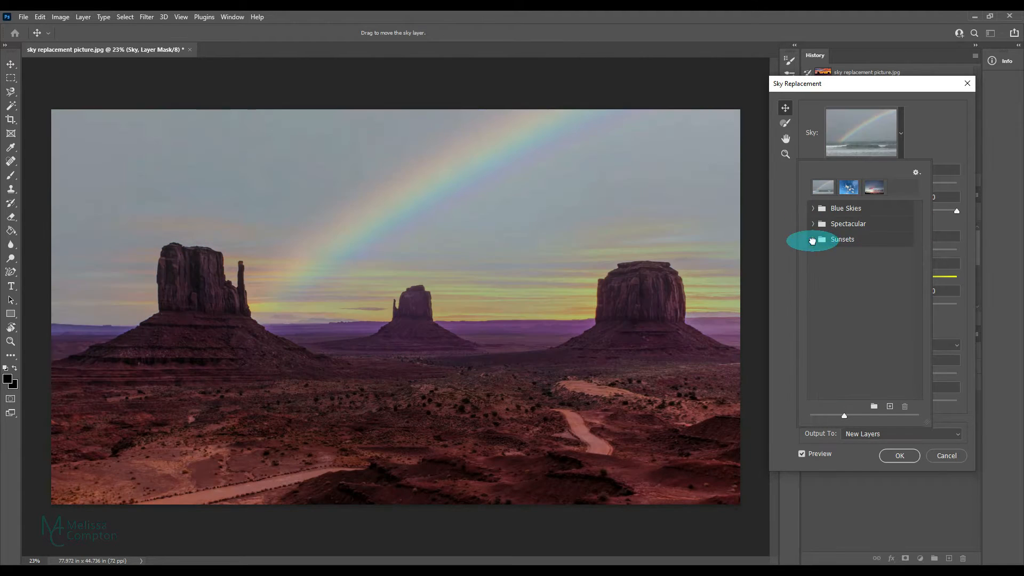
left_click(874, 317)
left_click_drag(919, 254, 915, 229)
left_click(813, 239)
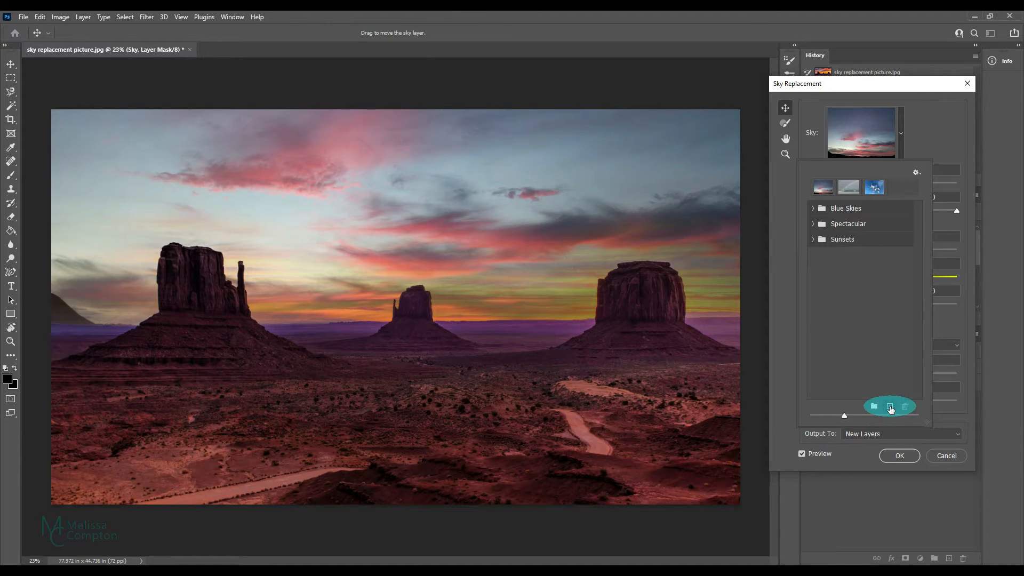
Step: Import daisy-s-hObd9ohpXhE-unsplash from Downloads as a custom sky and apply it as the replacement
left_click(890, 408)
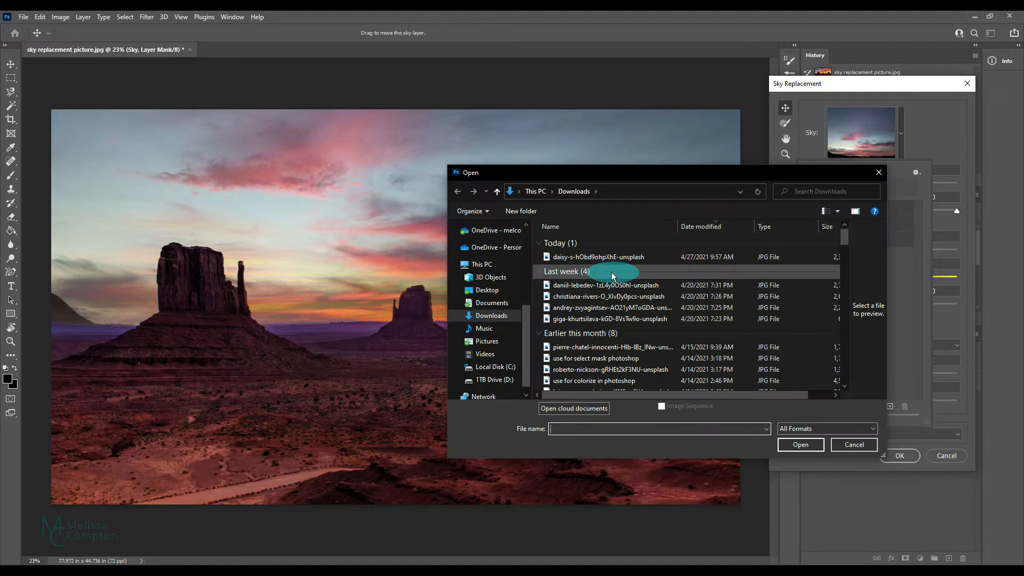
left_click(593, 257)
double_click(592, 257)
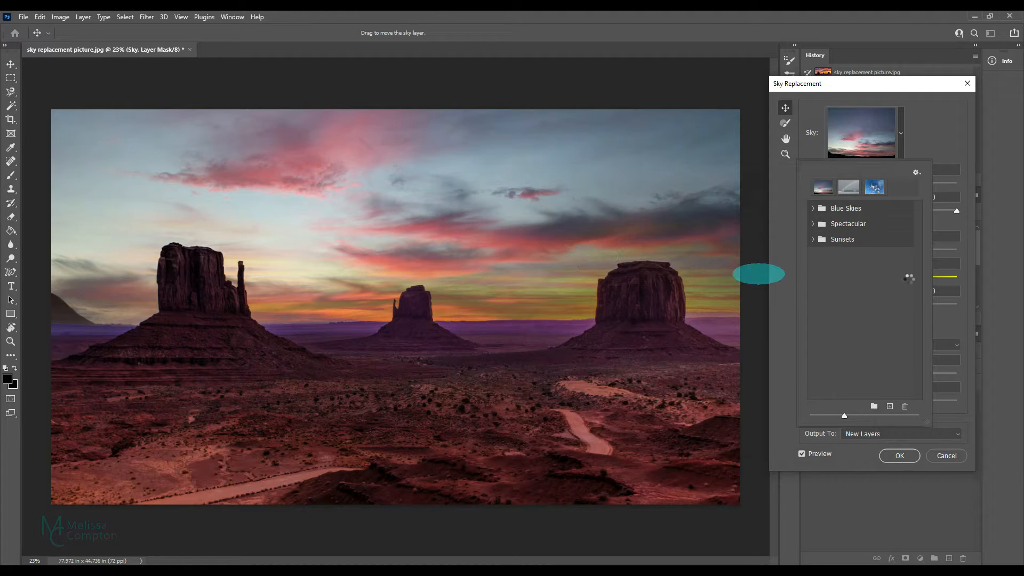
left_click(853, 275)
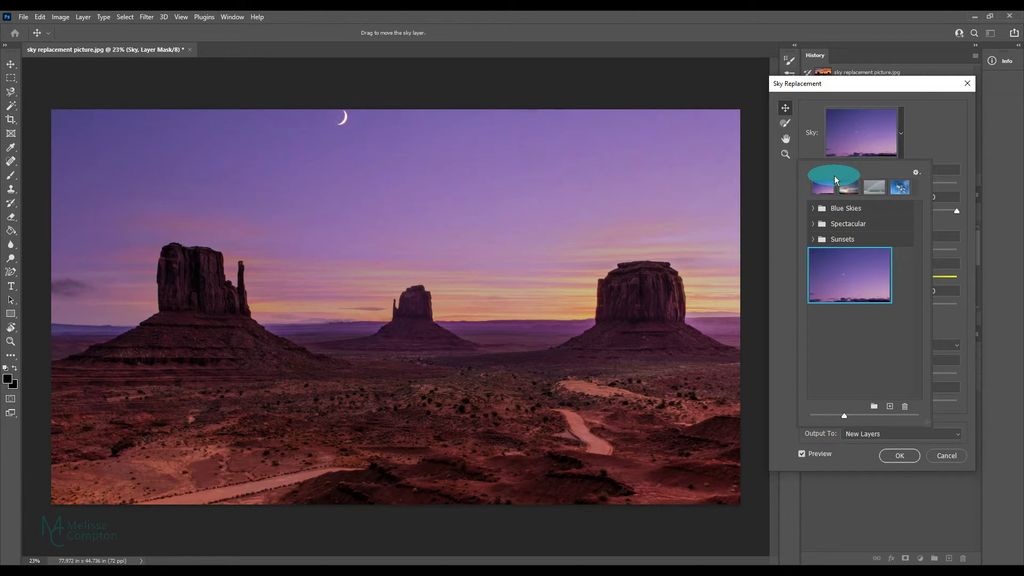
left_click(931, 140)
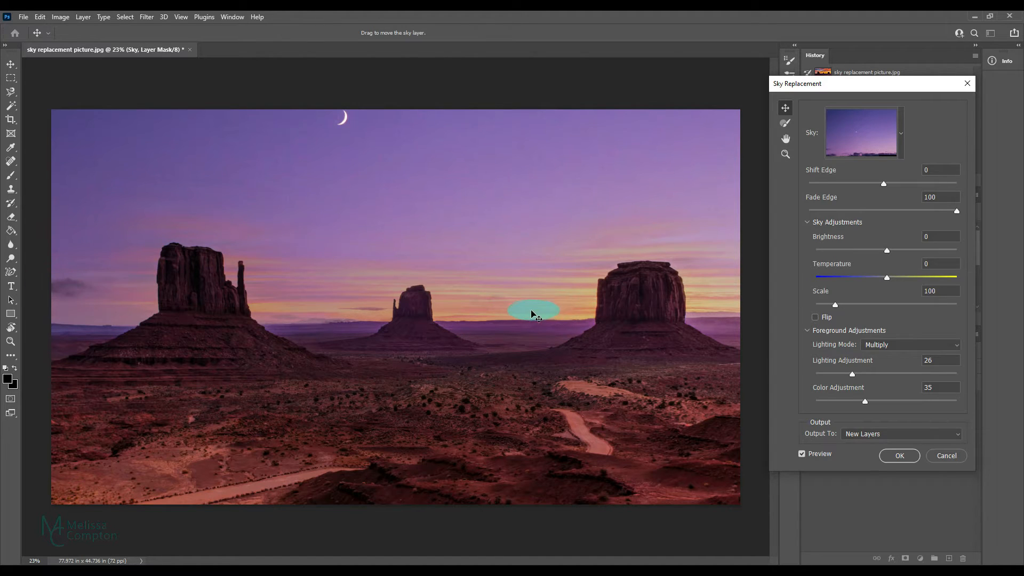
Step: Reposition the replacement sky so it covers the whole sky area with the crescent moon between the first two buttes
left_click_drag(530, 304, 527, 189)
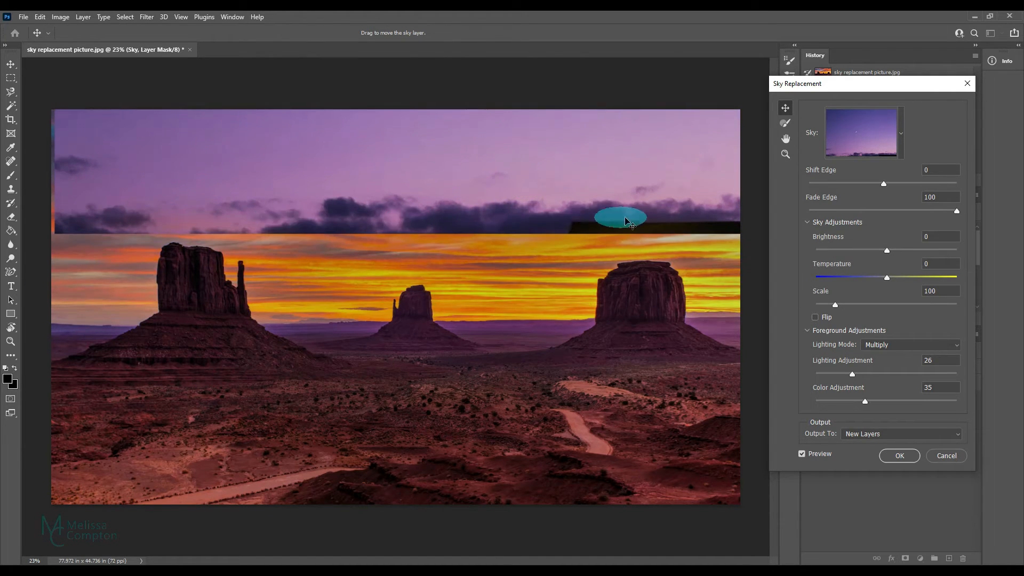
left_click_drag(447, 186, 445, 257)
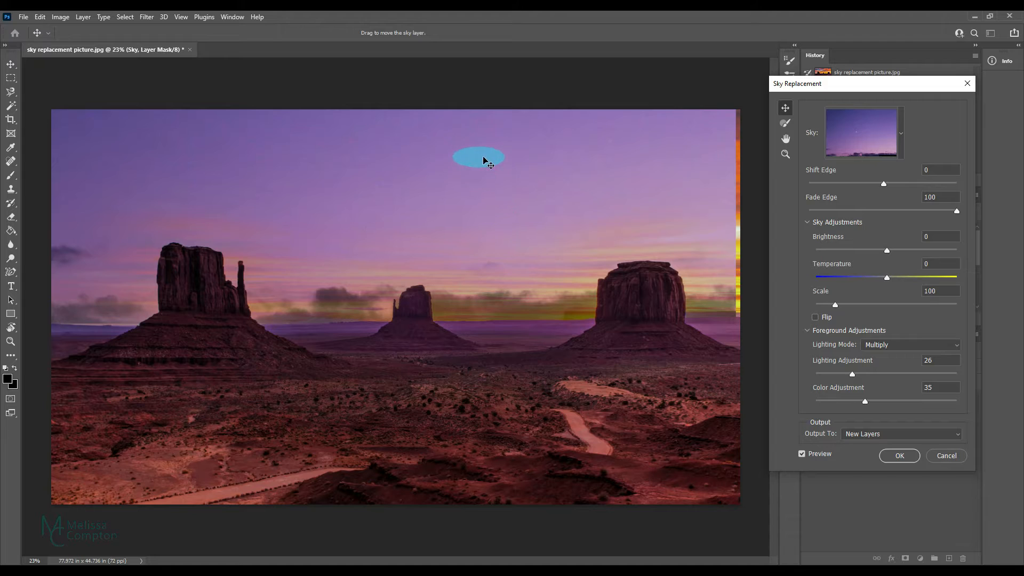
left_click_drag(479, 160, 507, 238)
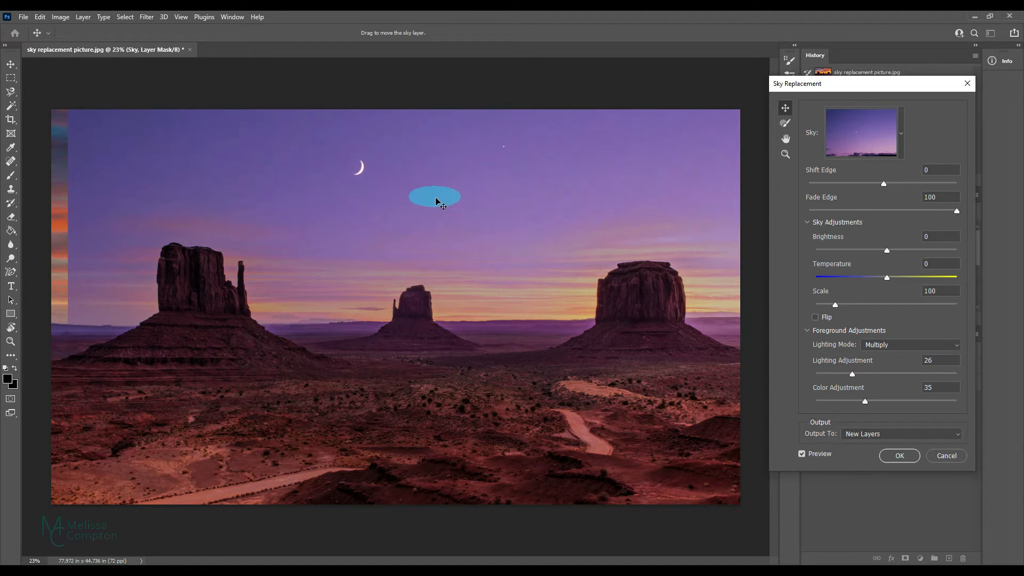
left_click_drag(435, 195, 404, 228)
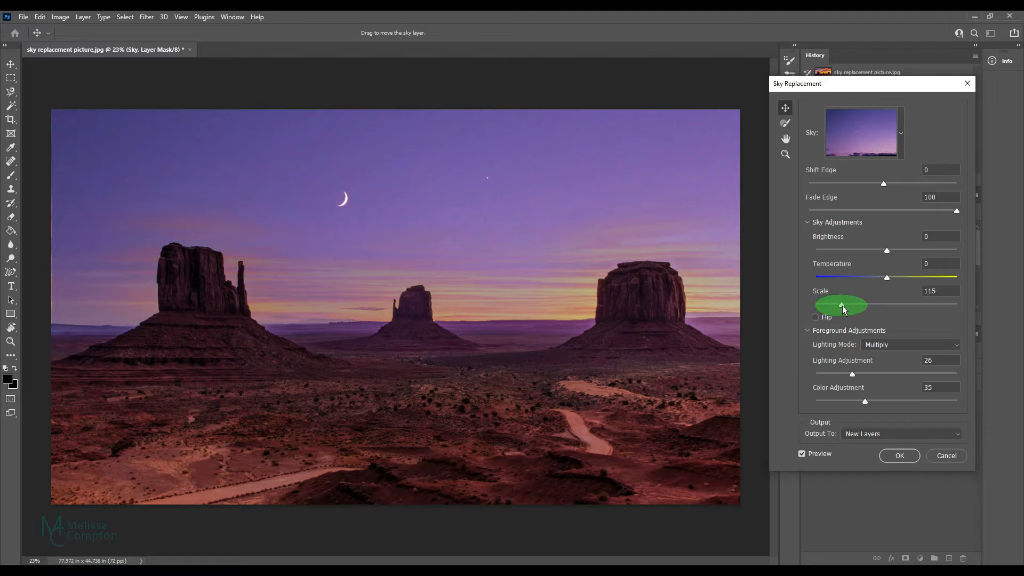
Step: Set the replacement sky's scale to 133 and try its horizontal flip, leaving the sky unflipped
left_click_drag(847, 306, 848, 306)
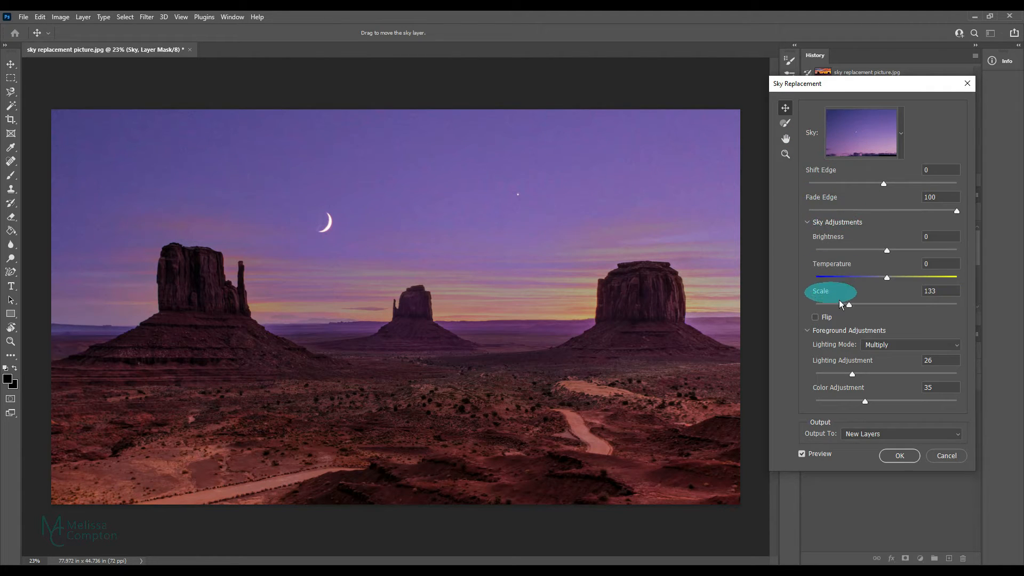
left_click(815, 317)
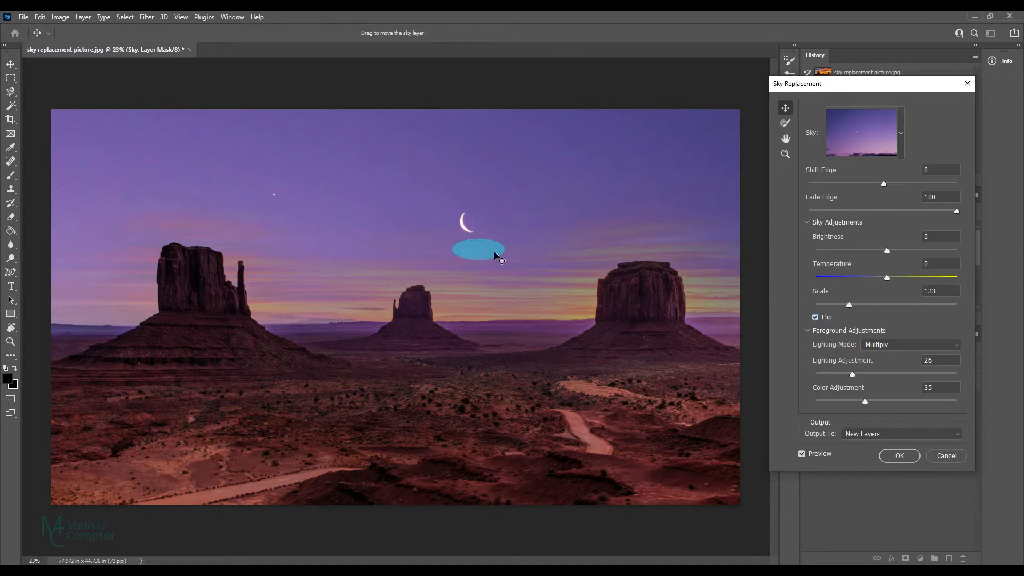
left_click(815, 317)
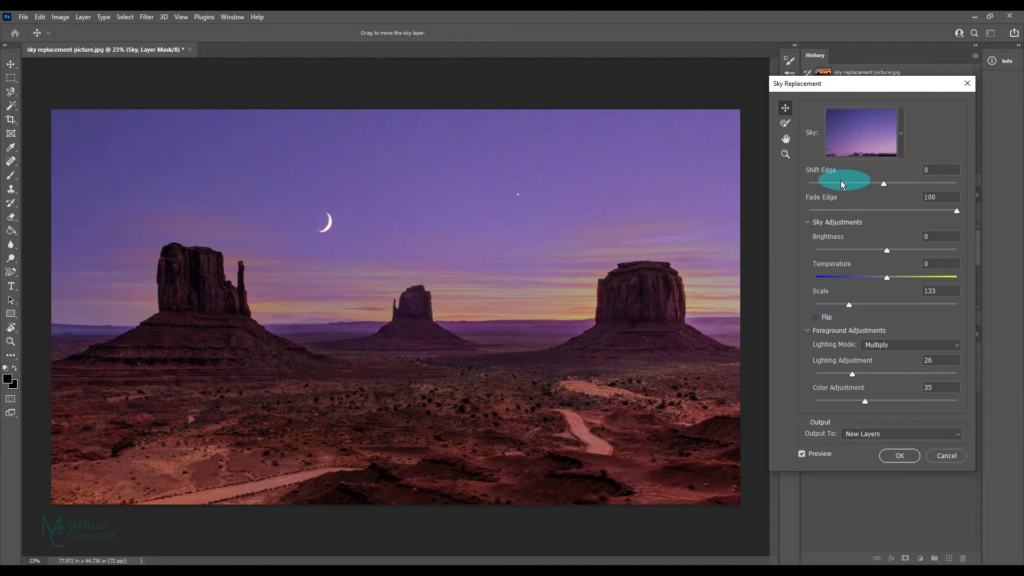
Step: Compare Shift Edge near both extremes and set it to 45 to blend the sky into the horizon
left_click_drag(884, 184, 809, 184)
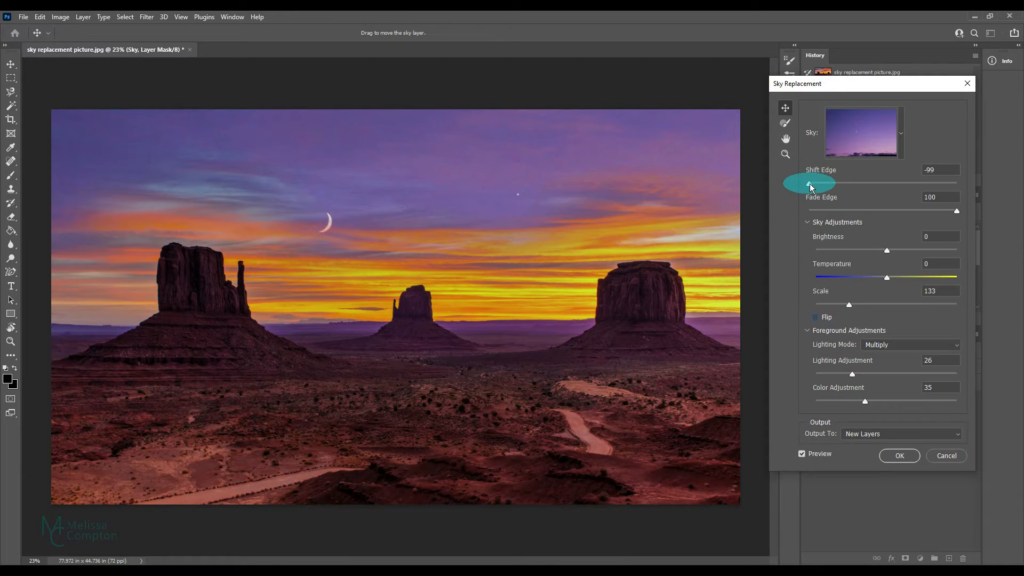
left_click_drag(810, 184, 954, 183)
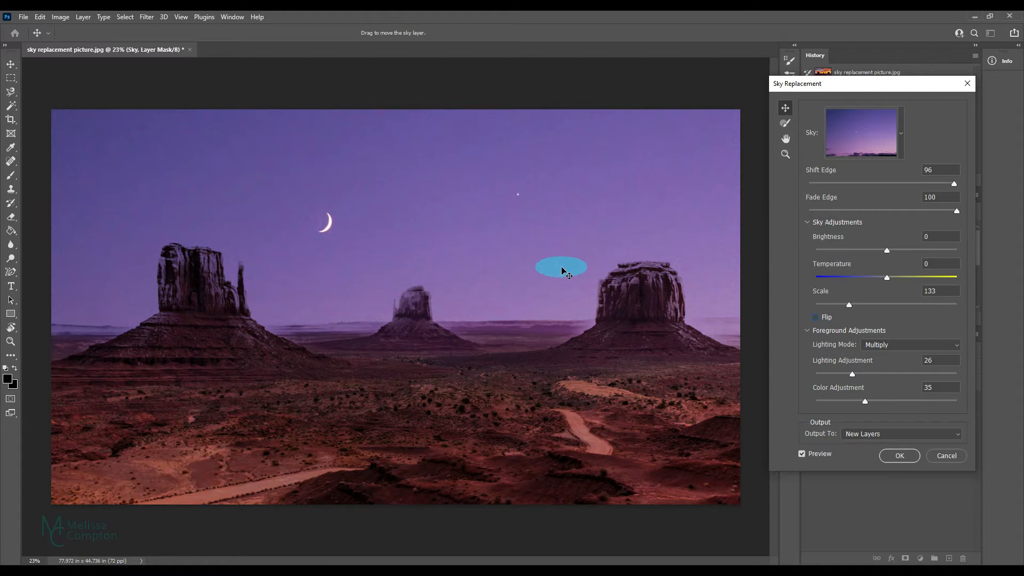
left_click_drag(953, 184, 883, 185)
key("Tab")
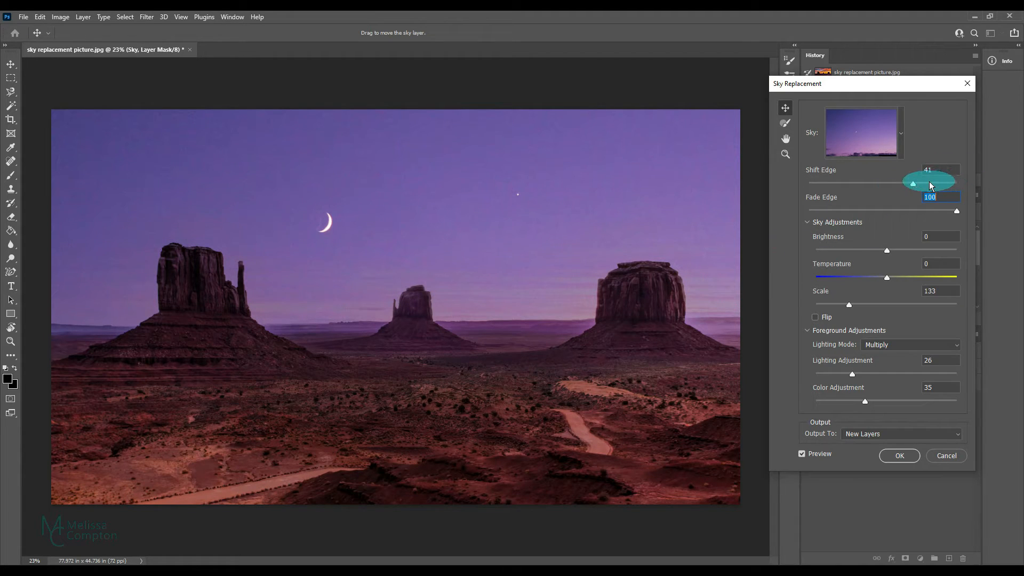
left_click(929, 183)
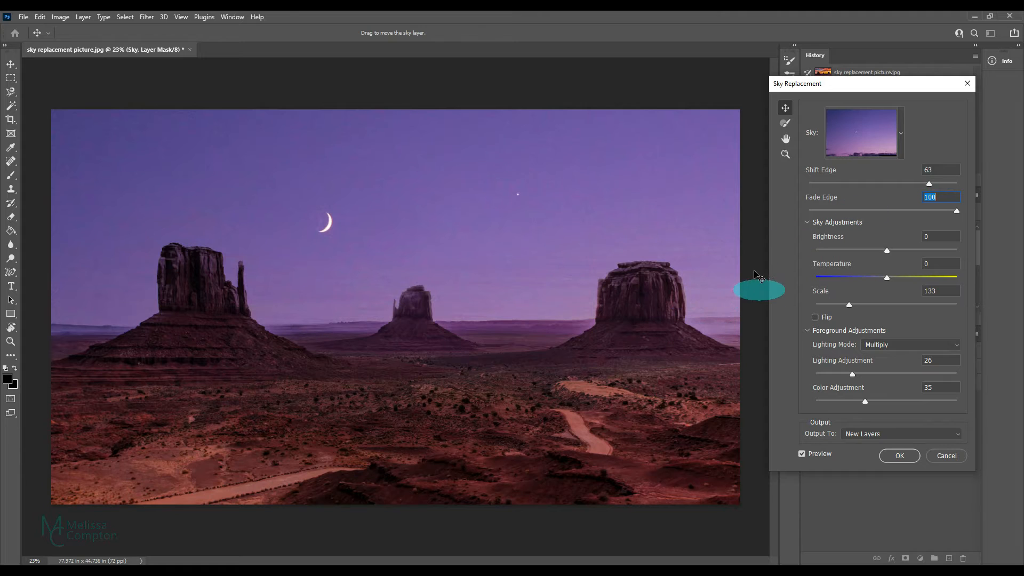
left_click(916, 183)
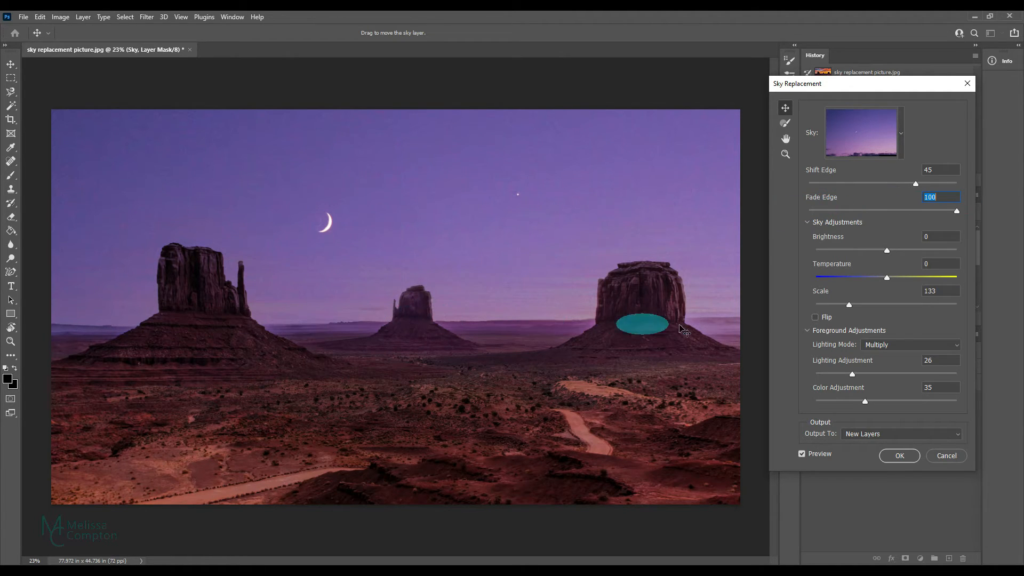
Step: Try Fade Edge values of 0 and 50, and settle on 62 for the sky's edge
type("0")
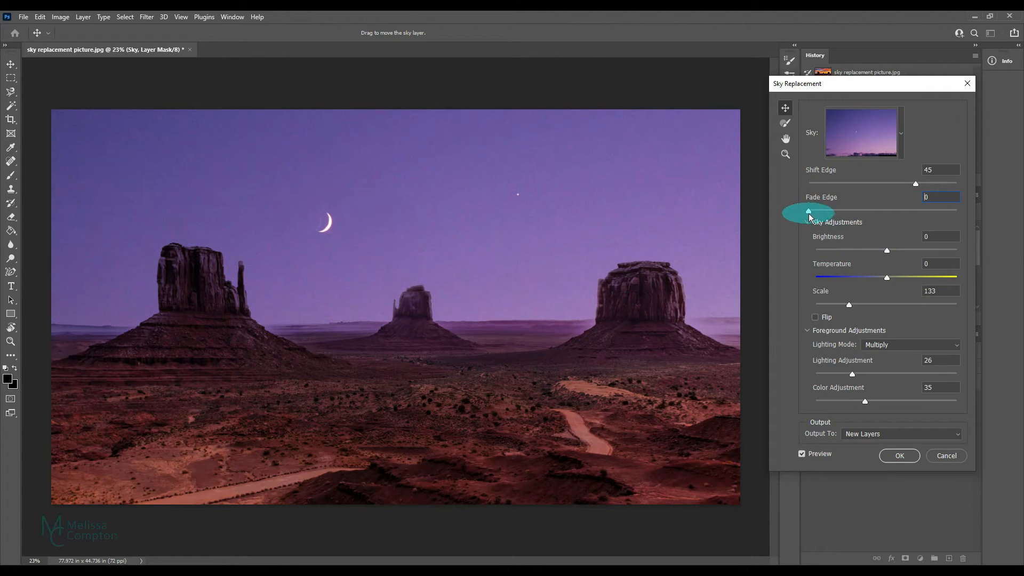
left_click_drag(808, 212, 882, 211)
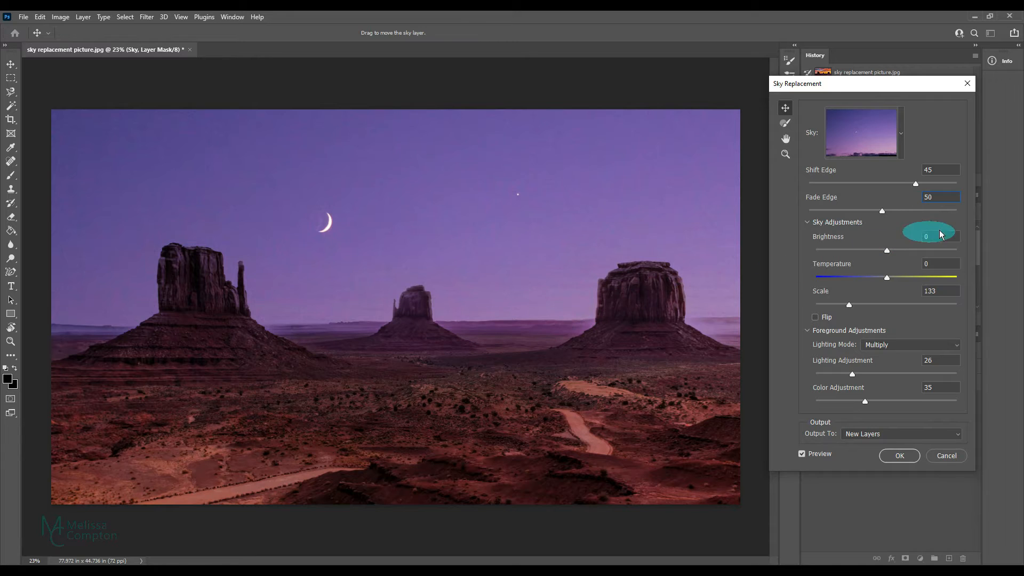
left_click(901, 213)
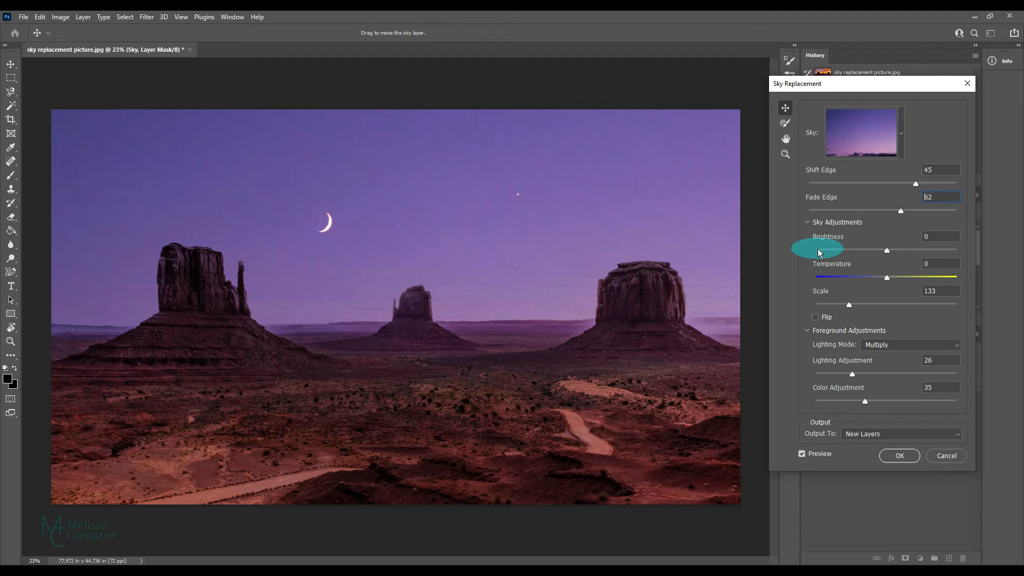
Step: Compare the sky's brightness at -100 and 100, and set it to -3
left_click_drag(885, 250, 810, 253)
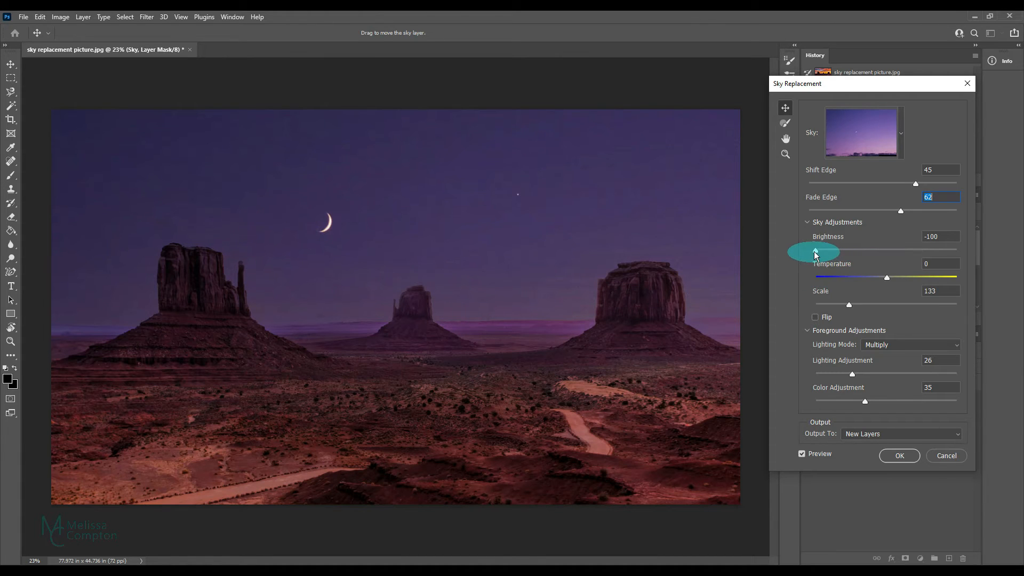
left_click_drag(815, 251, 959, 251)
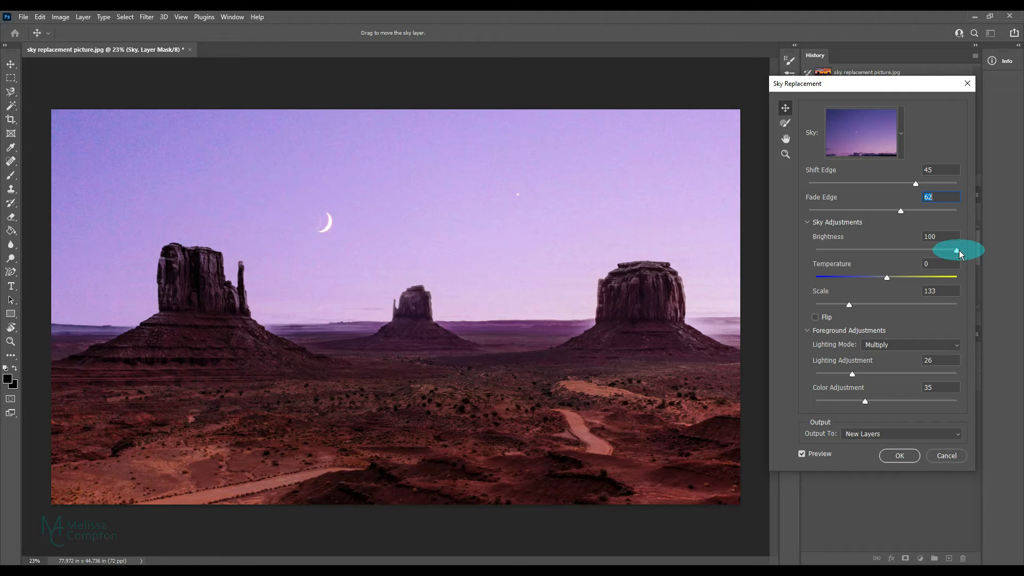
left_click_drag(956, 251, 885, 251)
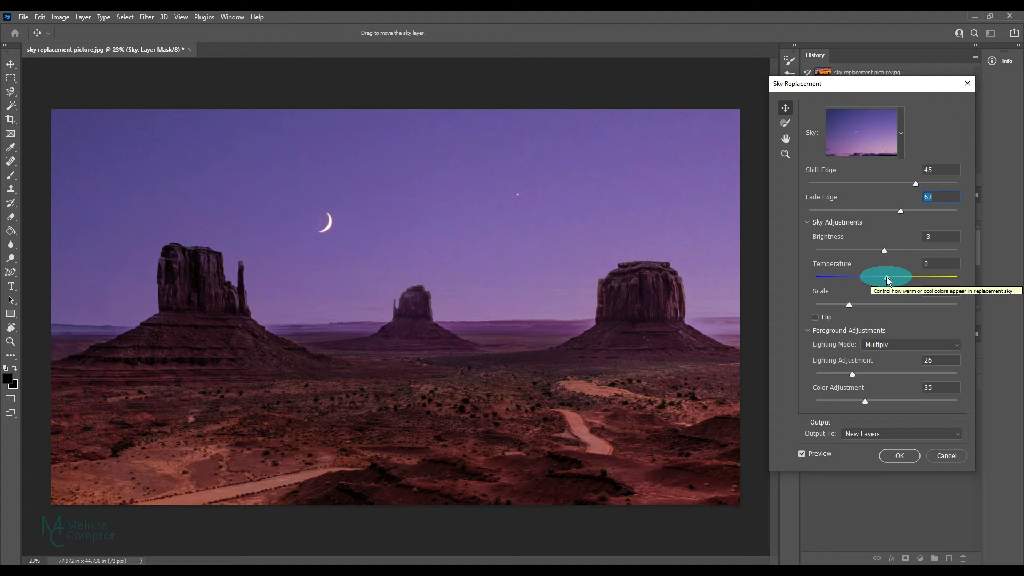
Step: Compare cool and warm sky temperatures from -100 to 100, and set the temperature to -13
left_click_drag(887, 279, 804, 278)
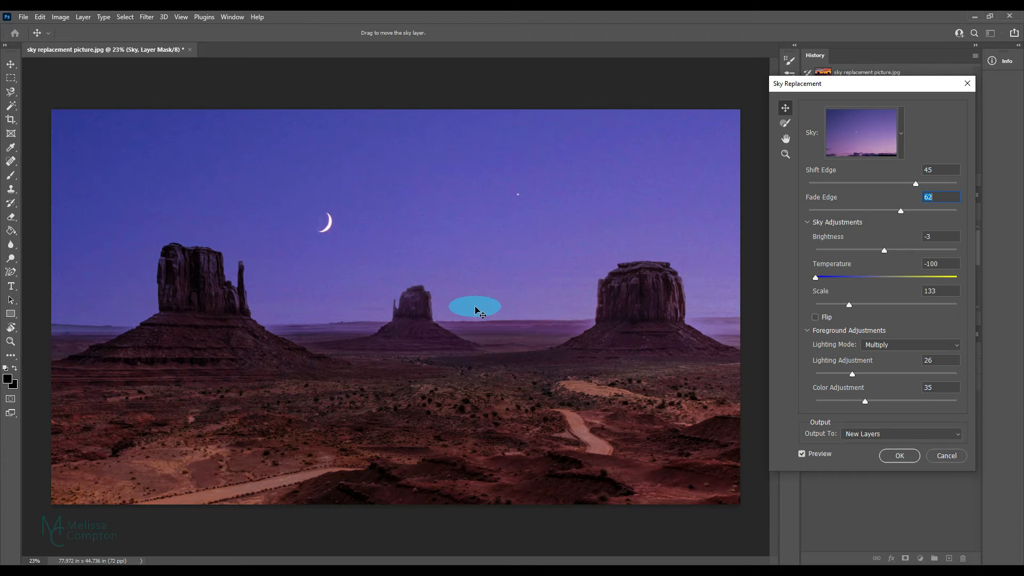
left_click(862, 277)
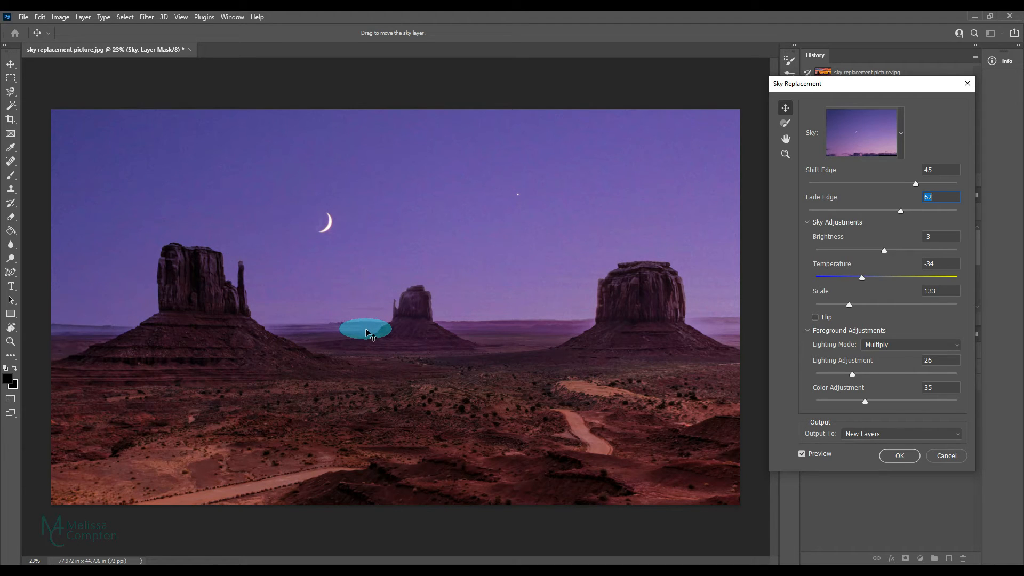
left_click_drag(860, 277, 956, 280)
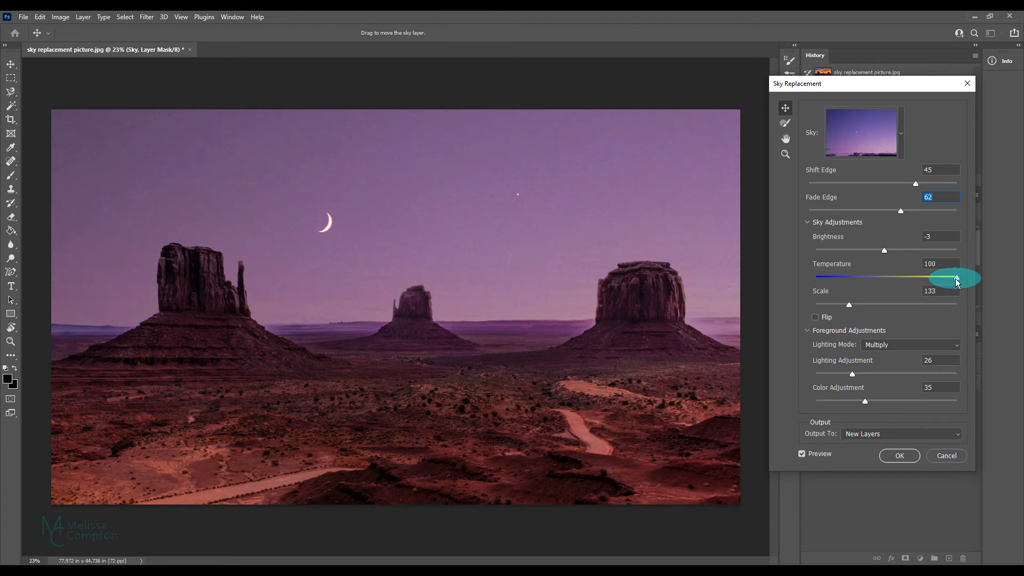
left_click_drag(956, 279, 878, 283)
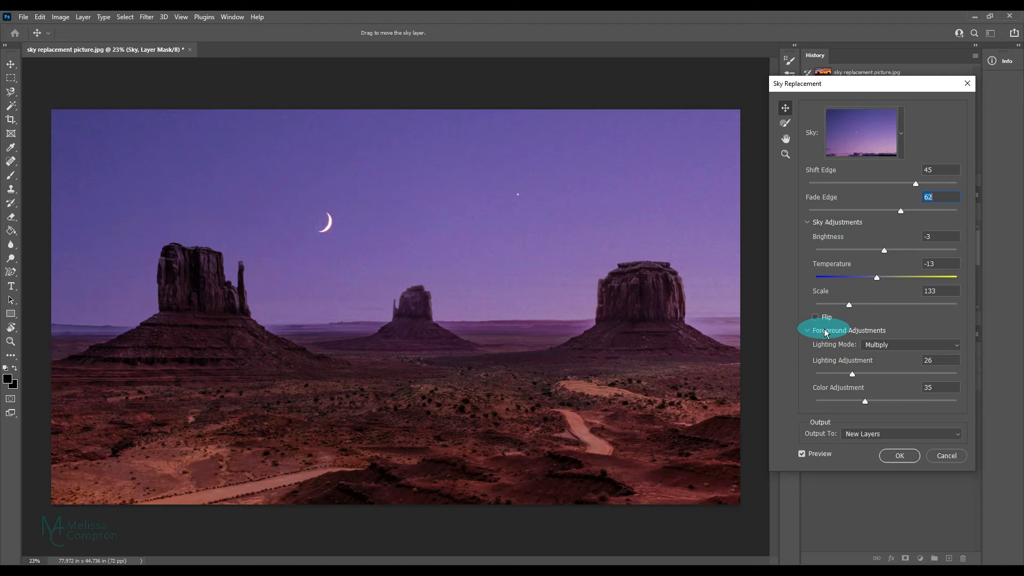
Step: Change the foreground lighting mode to Screen, compare Lighting Adjustment at 0 and 98, and set it to 13
left_click(881, 345)
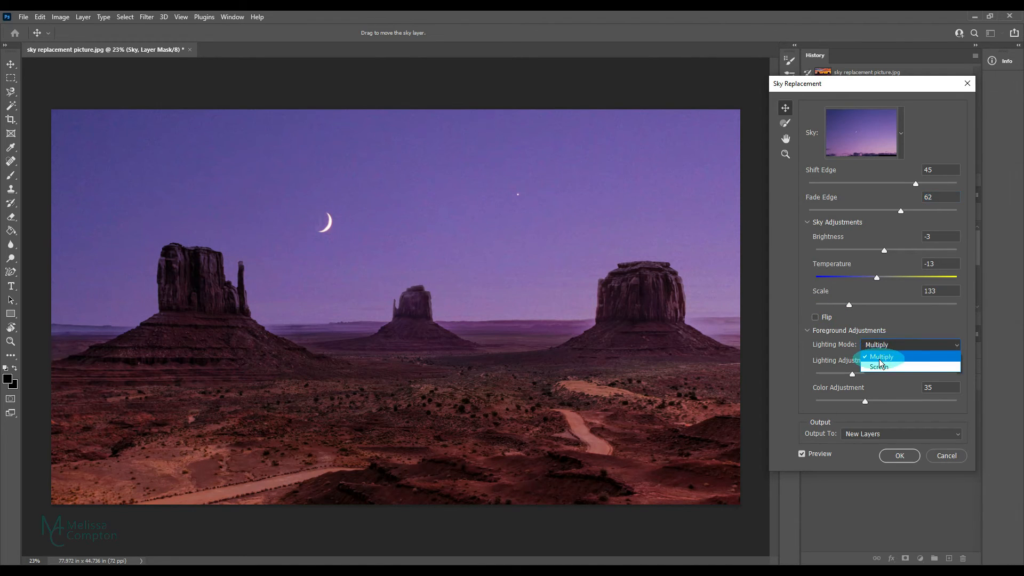
left_click(878, 366)
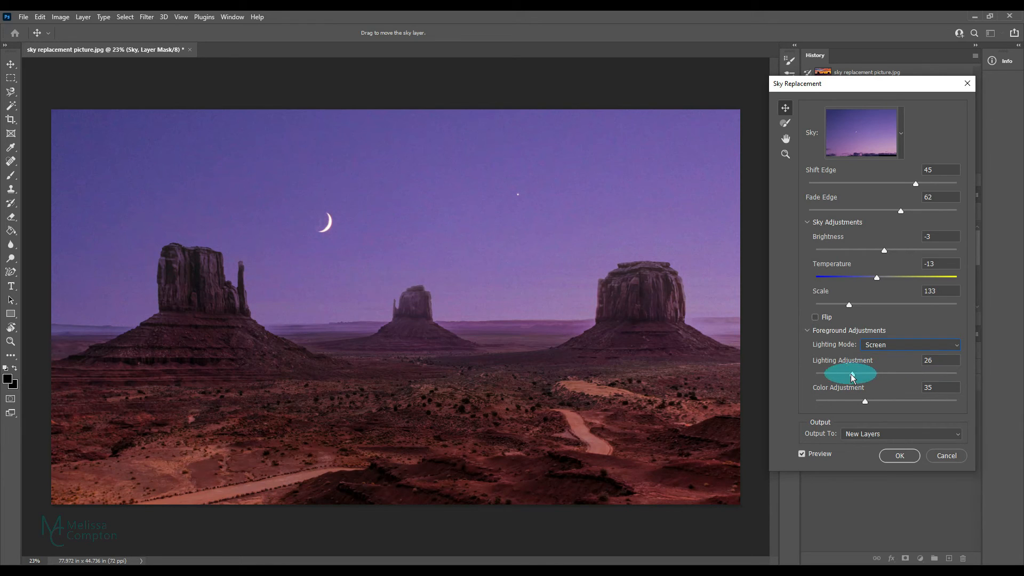
left_click_drag(852, 375, 791, 374)
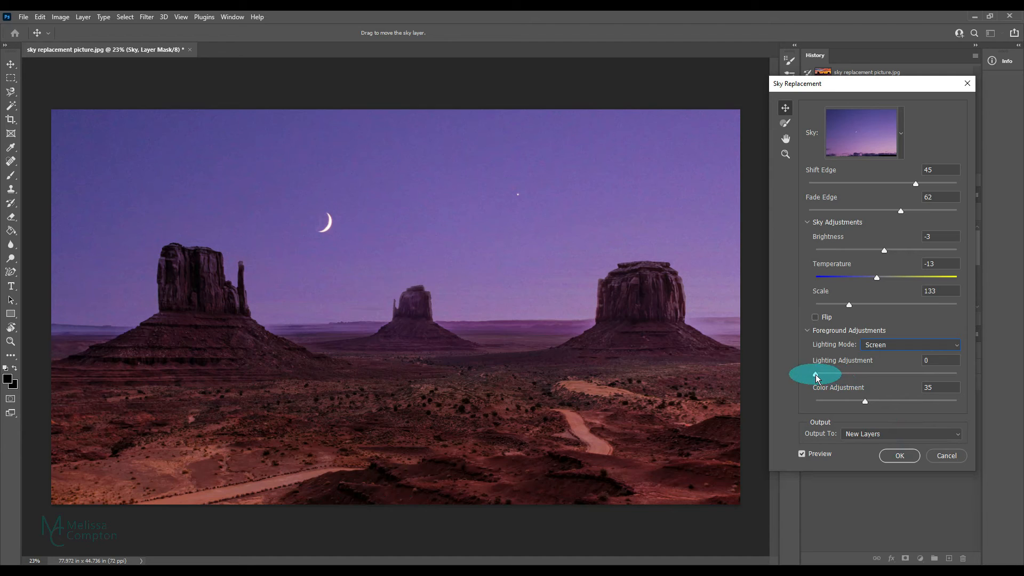
left_click_drag(815, 374, 953, 374)
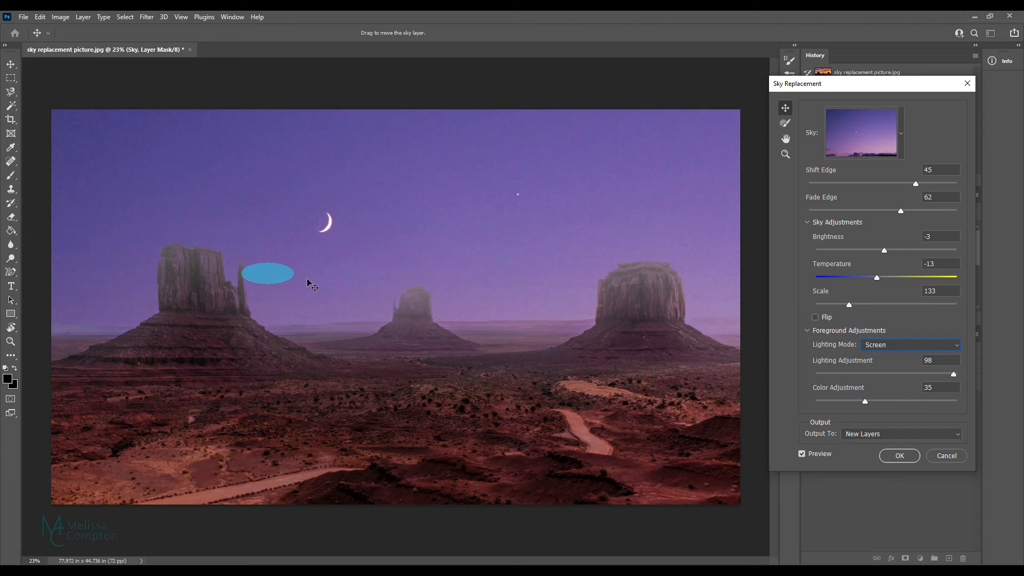
left_click_drag(954, 373, 840, 375)
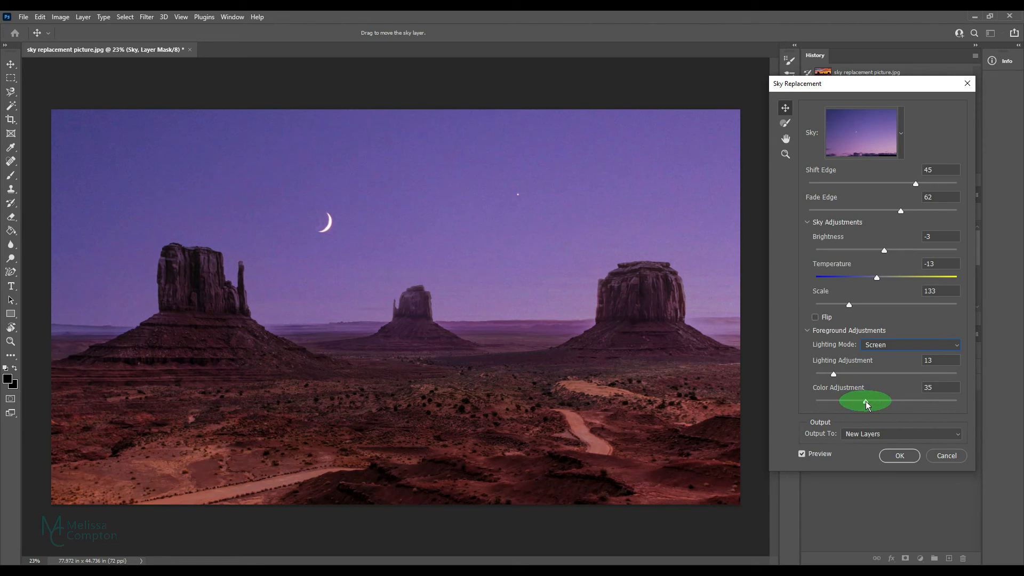
Step: Compare the foreground Color Adjustment at 0 and near its maximum, and set it to 50
left_click_drag(866, 405, 799, 402)
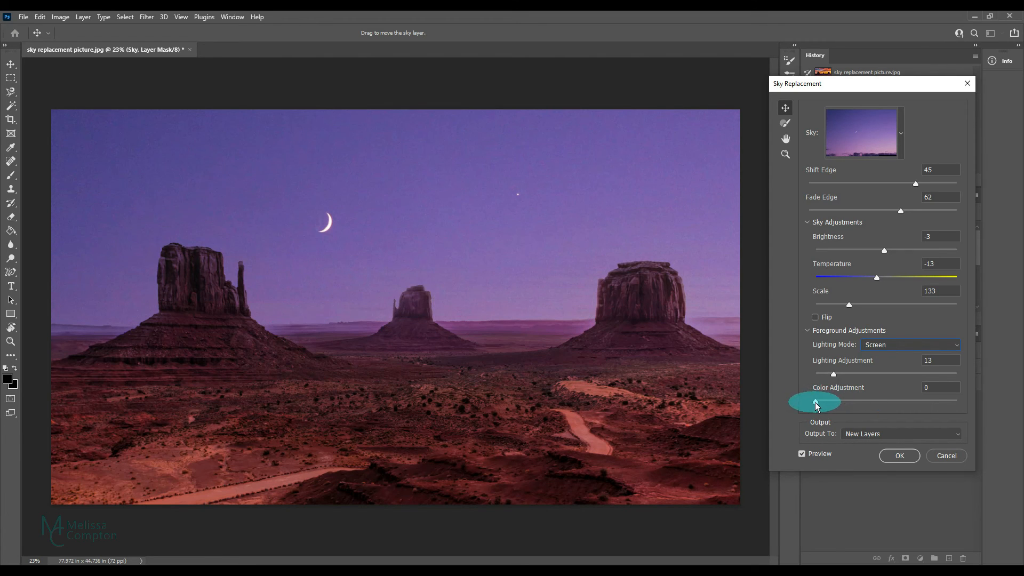
left_click_drag(815, 402, 959, 403)
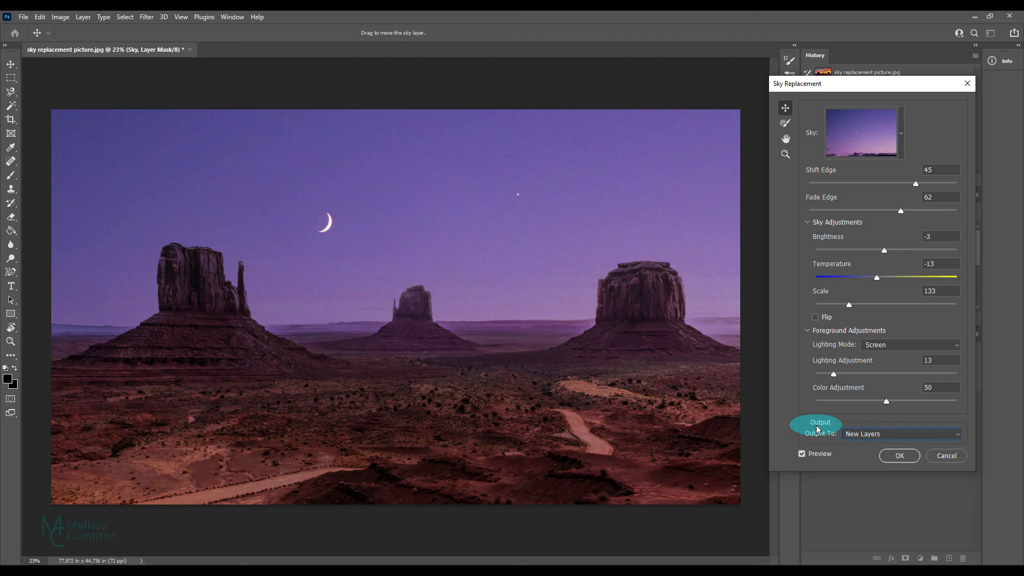
Step: Keep the output as New Layers after checking the alternatives, and apply the sky replacement
left_click(956, 434)
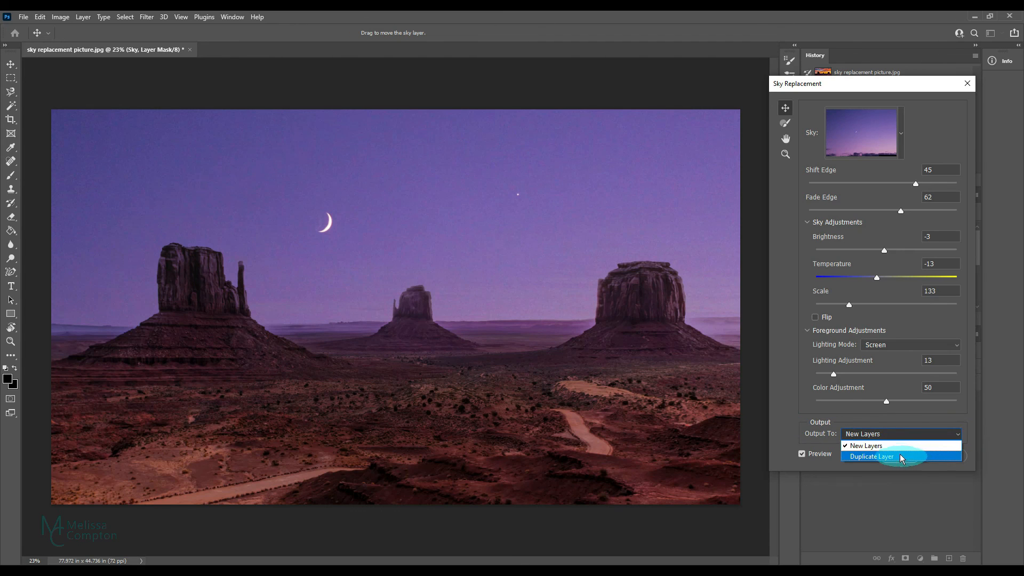
left_click(878, 446)
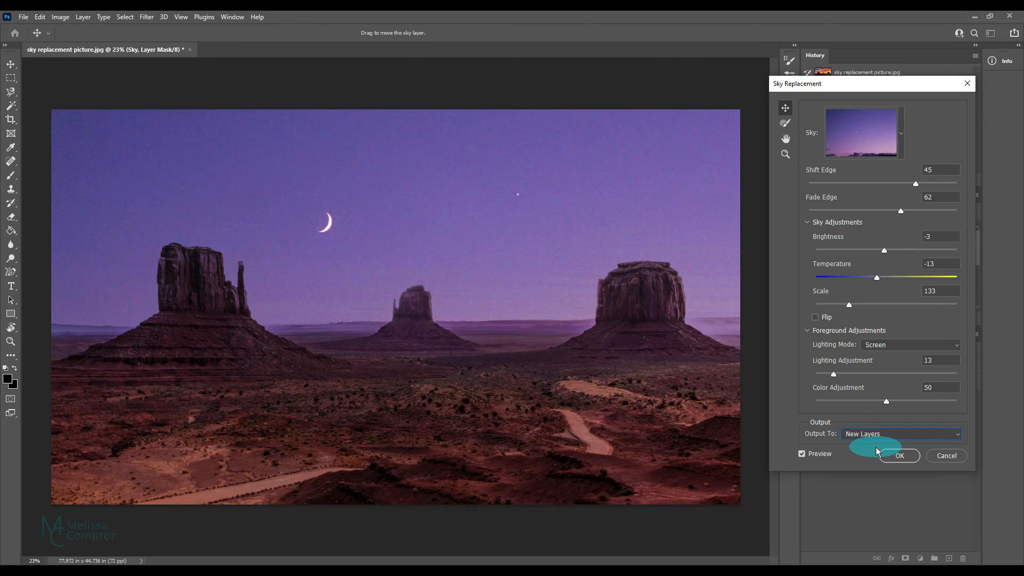
left_click(891, 453)
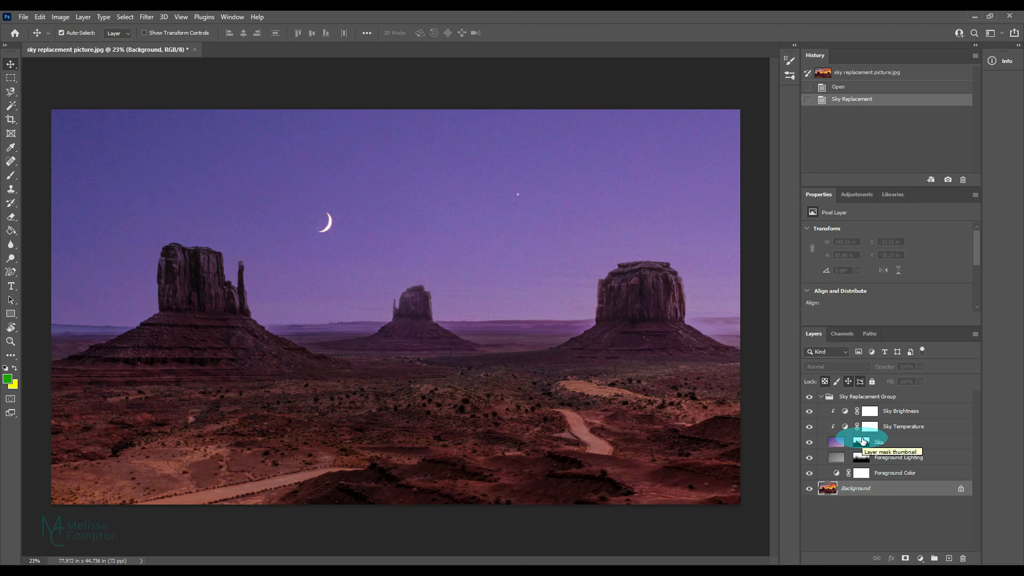
Step: Select the layer mask of the Sky layer in the Sky Replacement Group
left_click(863, 441)
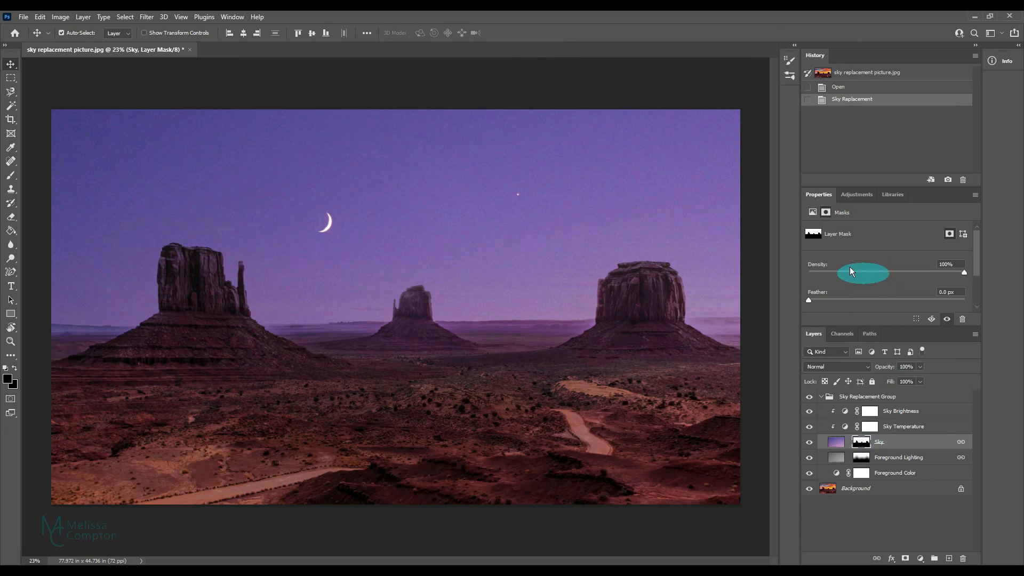
left_click(869, 427)
left_click(861, 441)
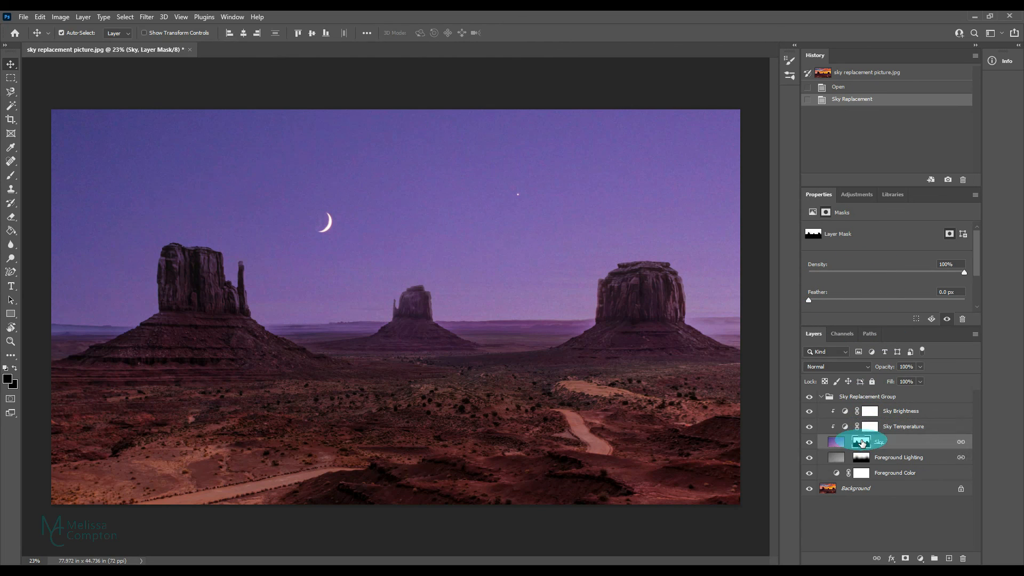